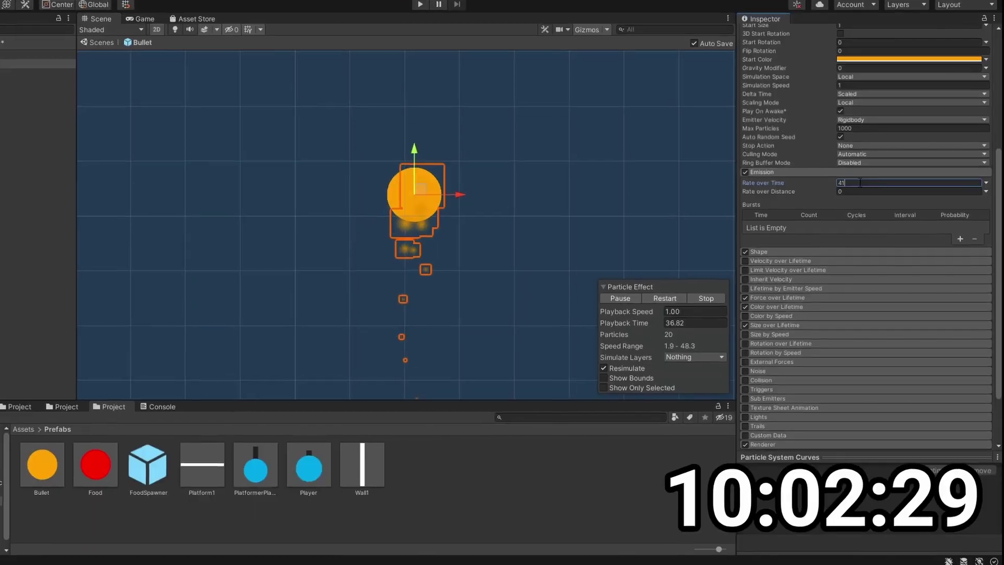
- Set the Bullet particle system's emission Rate over Time to 41000
text(000)
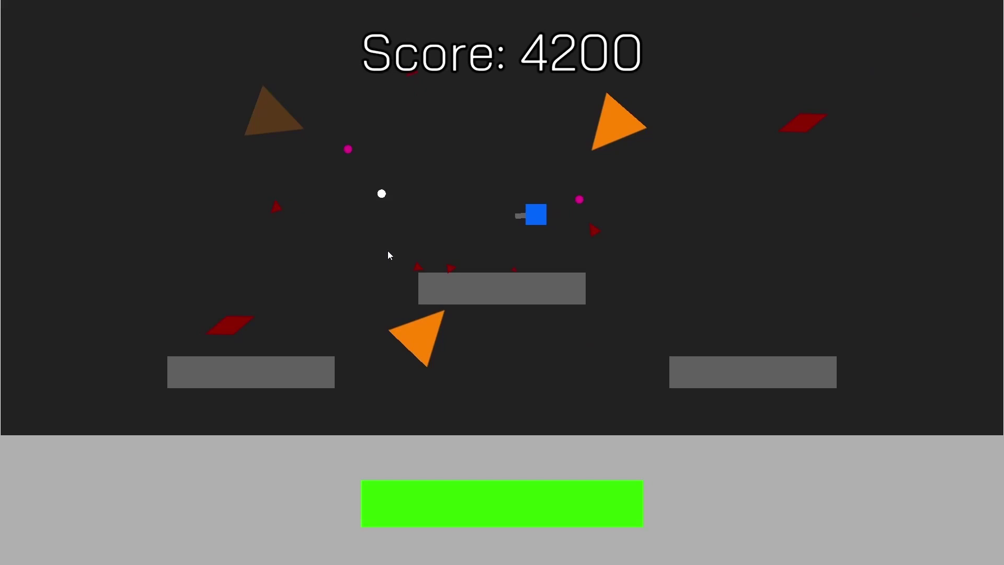
click(612, 132)
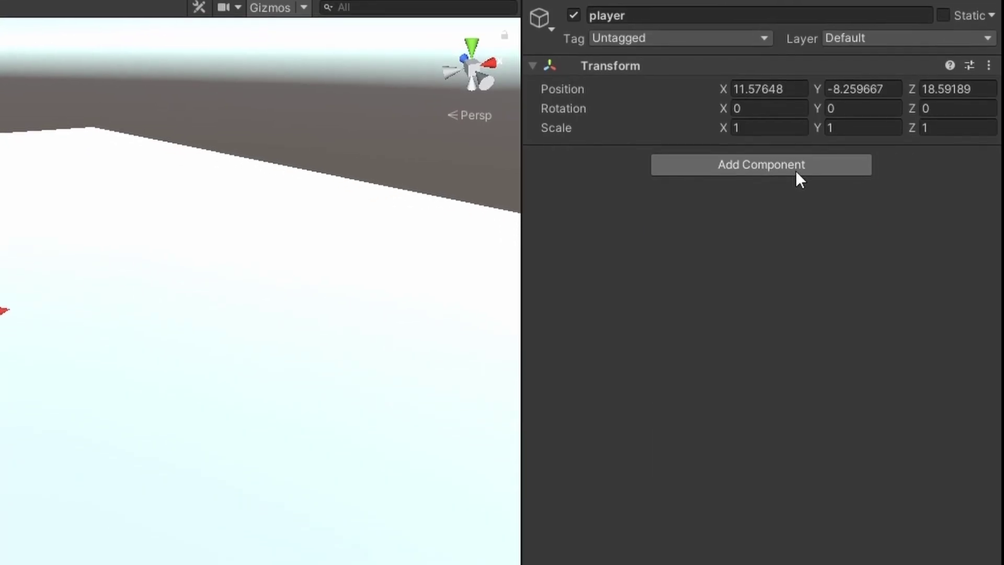
- Add a Capsule Collider component to the player object
click(795, 187)
text(cap)
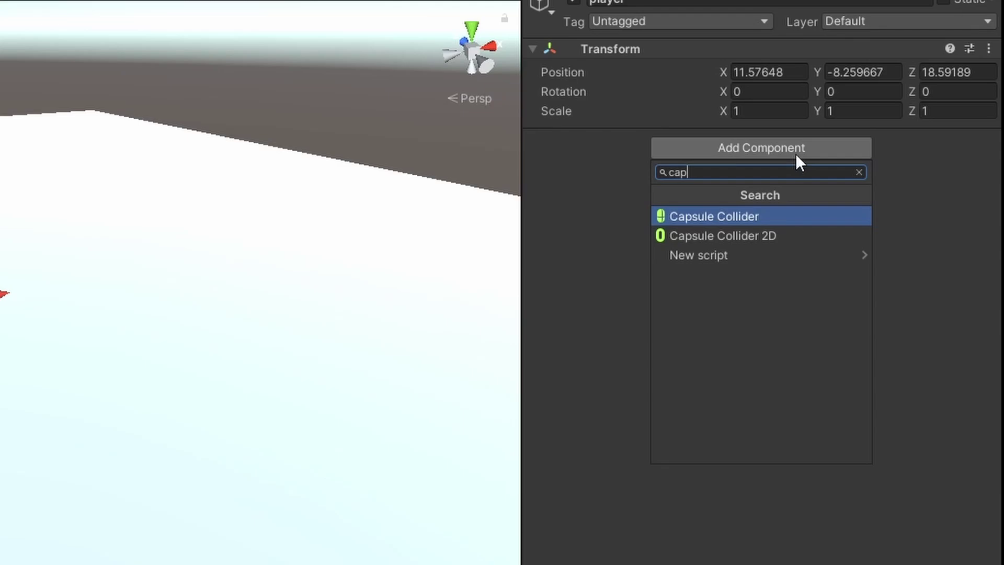
key(Return)
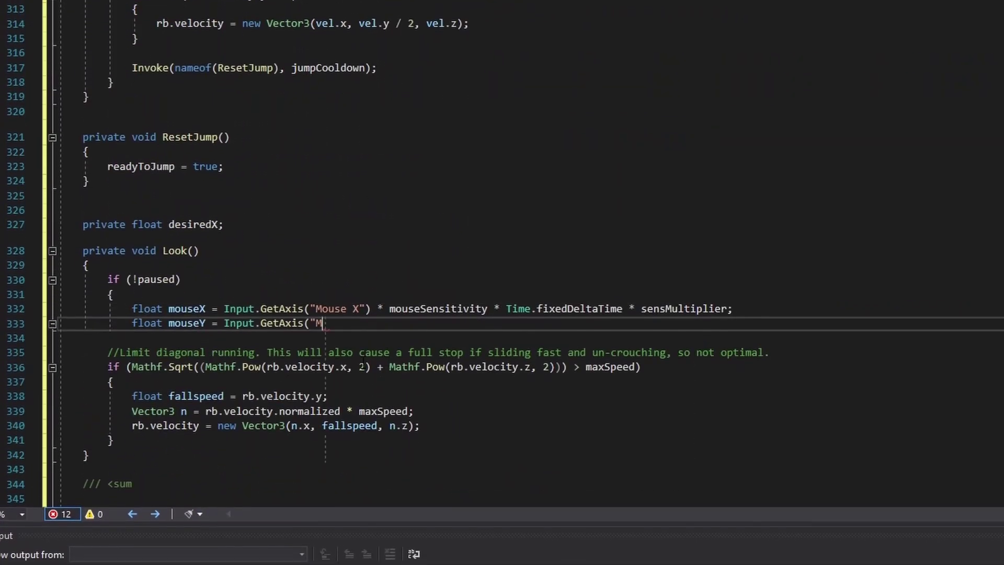
- In Look(), complete mouseY as Input.GetAxis("Mouse Y") * mouseSensitivity * Time.fixedDeltaTime * sensMultiplier and begin the comment "//Find cur" below it
text(ouse Y") * mouseSensitivity * Time.fixedDeltaTime * sensMultiplier;)
key(Return)
text(//Find cur)
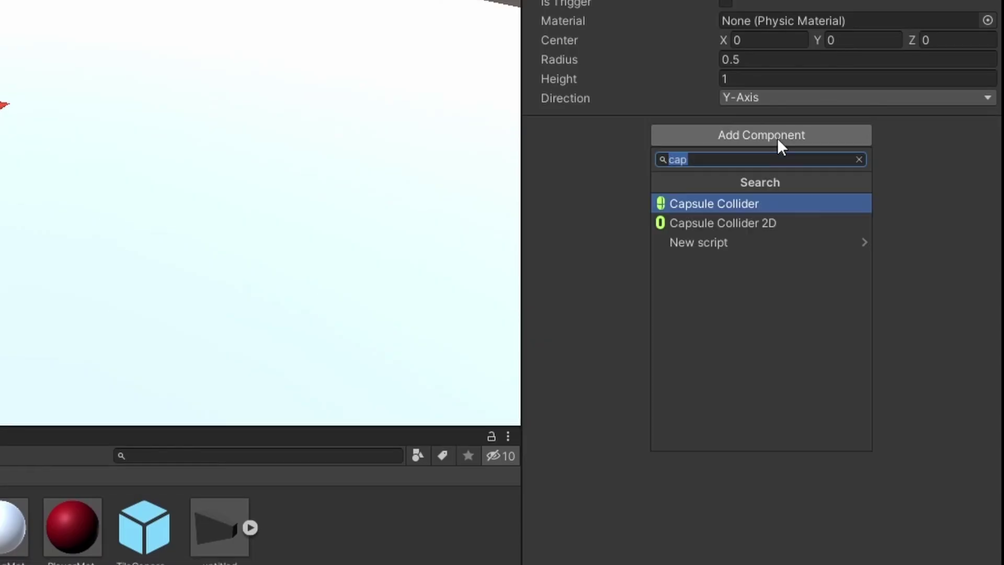
- Add a Rigidbody component to the player object and search the available components for "player"
text(rig)
key(Return)
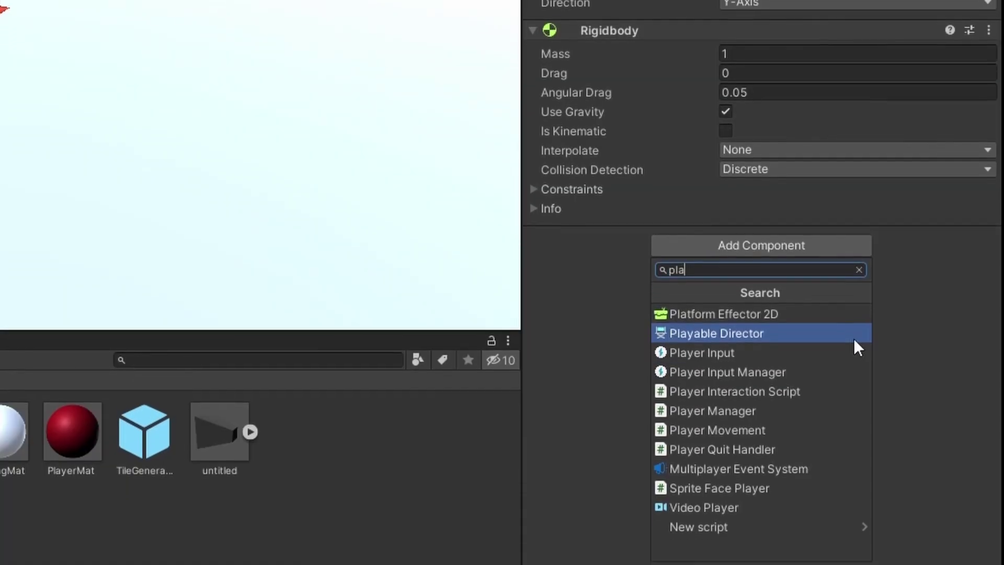
text(yer)
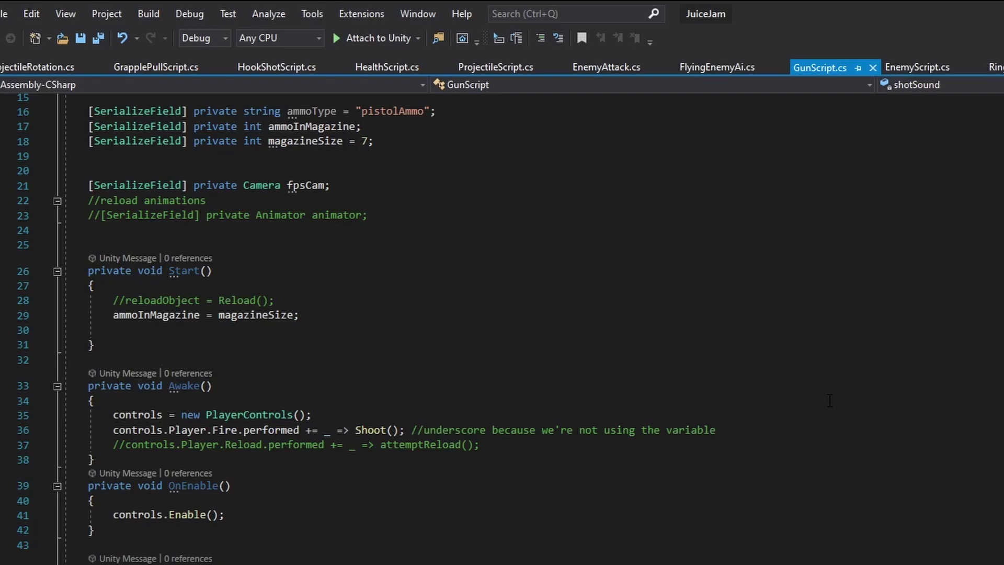
- In GunScript's Shoot(), add a line below the muzzle flash check that calls shotSound.Play(0); if shotSound is not null
scroll(502, 314, down, 10)
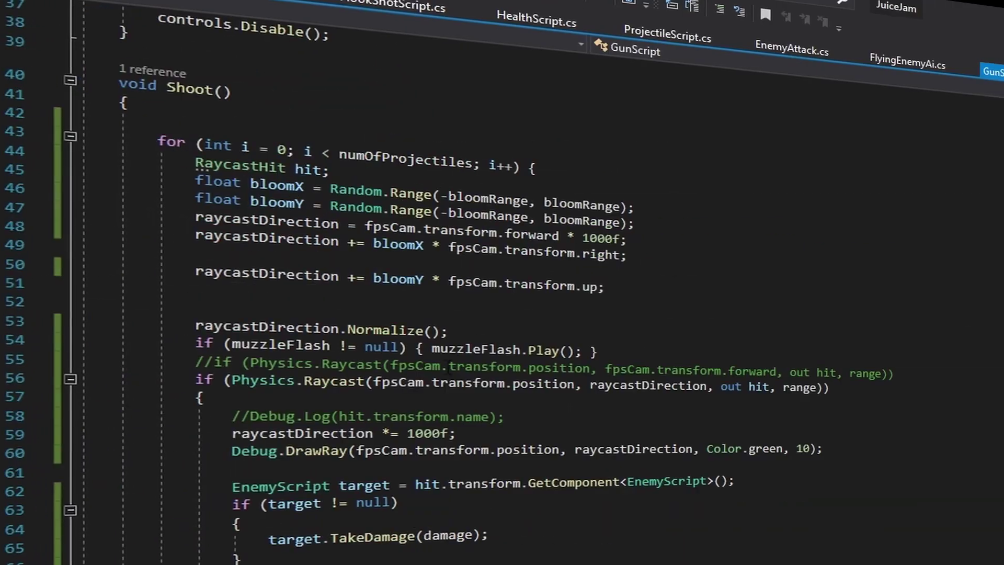
key(Return)
text(if (shotSound != null) { shotSound.)
key(Escape)
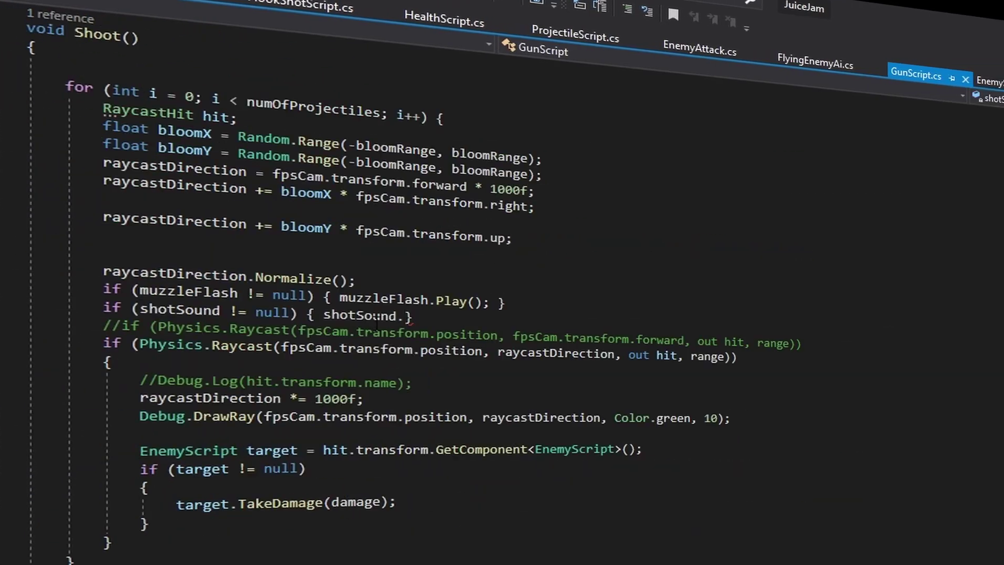
text(Play(0);)
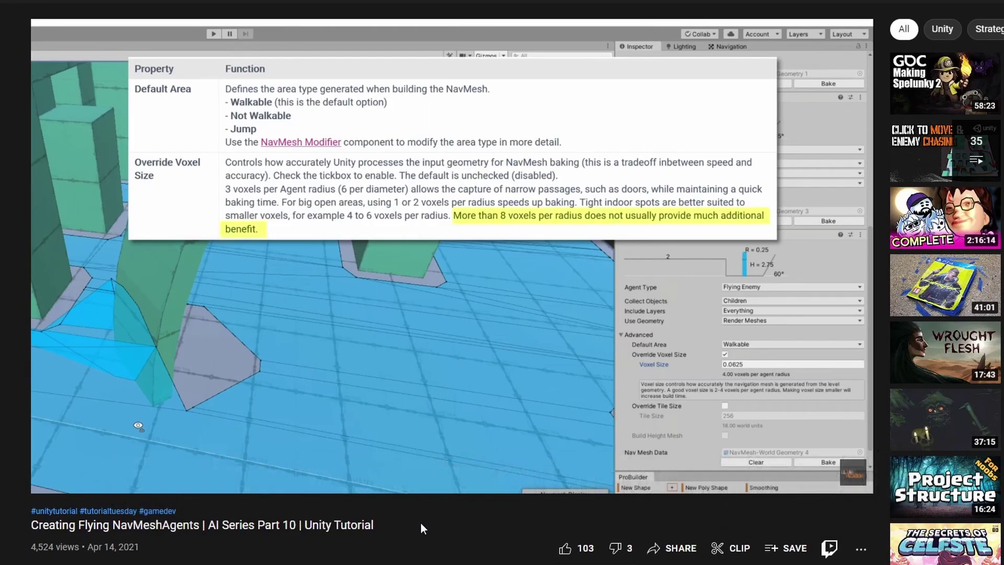
- Play the YouTube tutorial "Creating Flying NavMeshAgents"
click(483, 240)
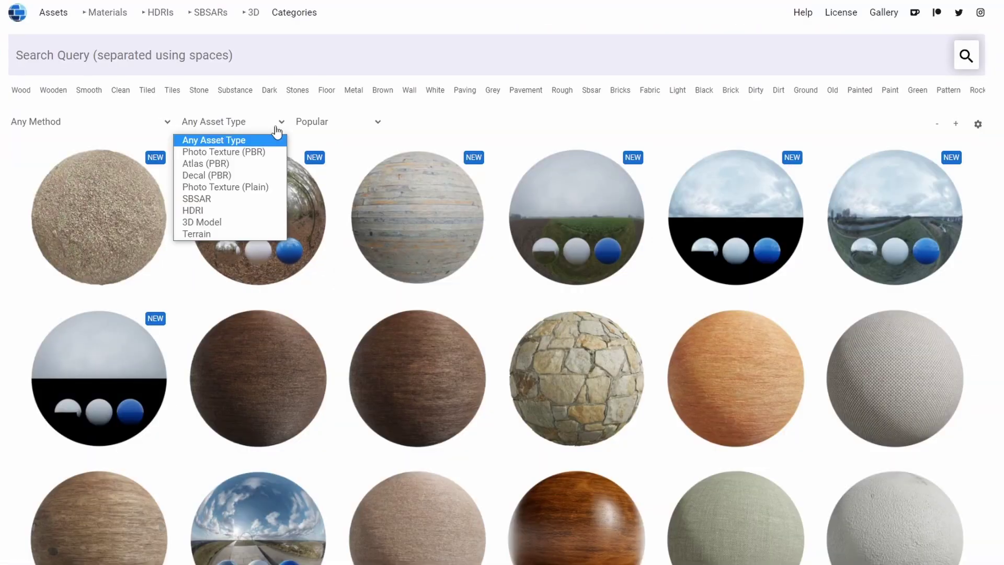
- Filter the texture library's assets to the Photo Texture (PBR) type
click(254, 152)
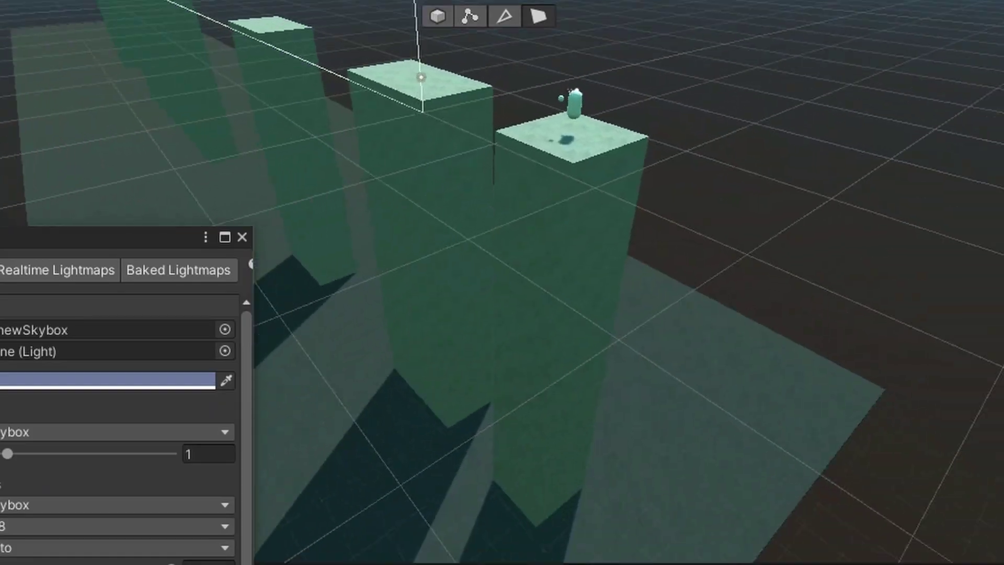
right_drag(785, 471, 788, 426)
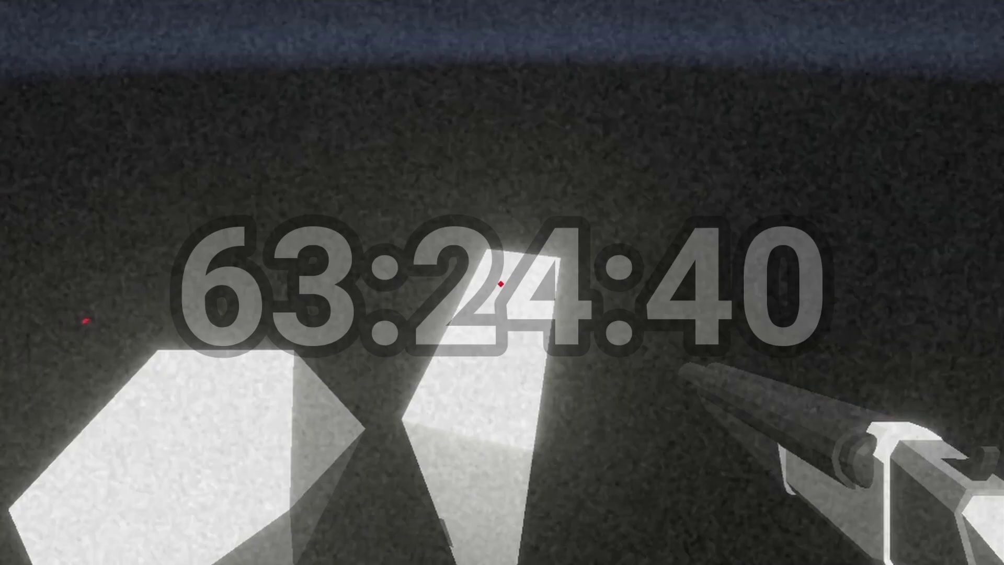
key(Escape)
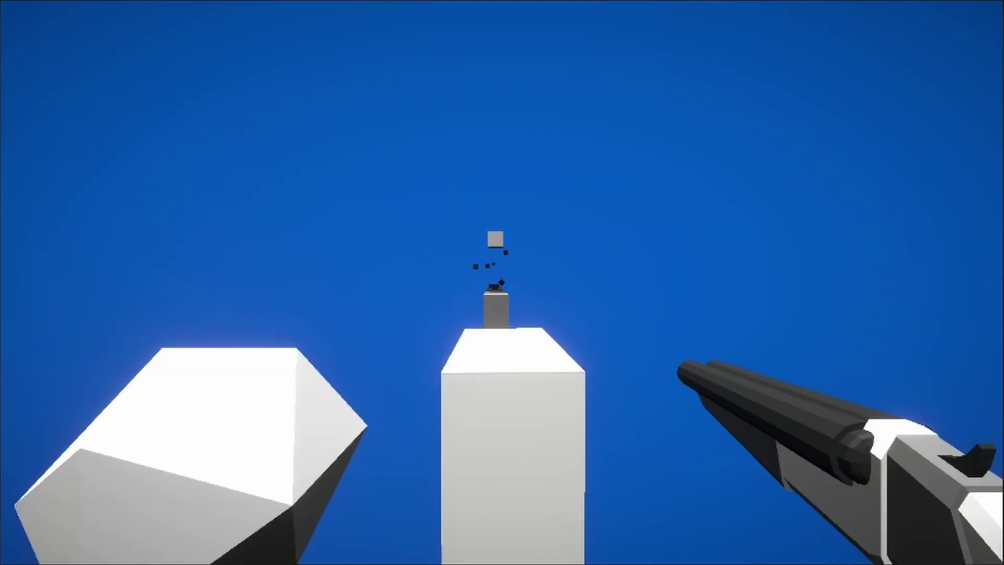
key(Escape)
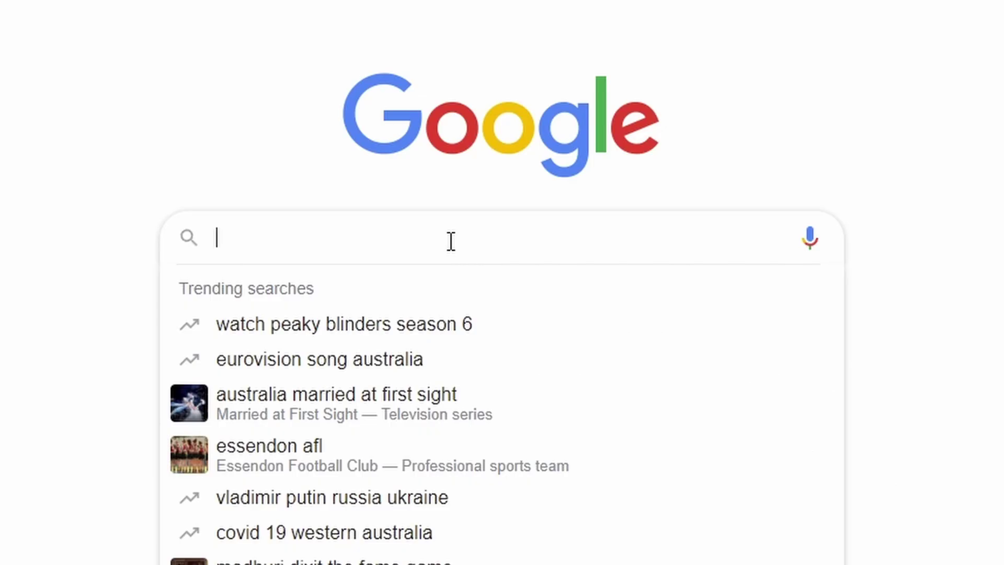
- Enter the Google search query "free no copyri"
text(free no copyri)
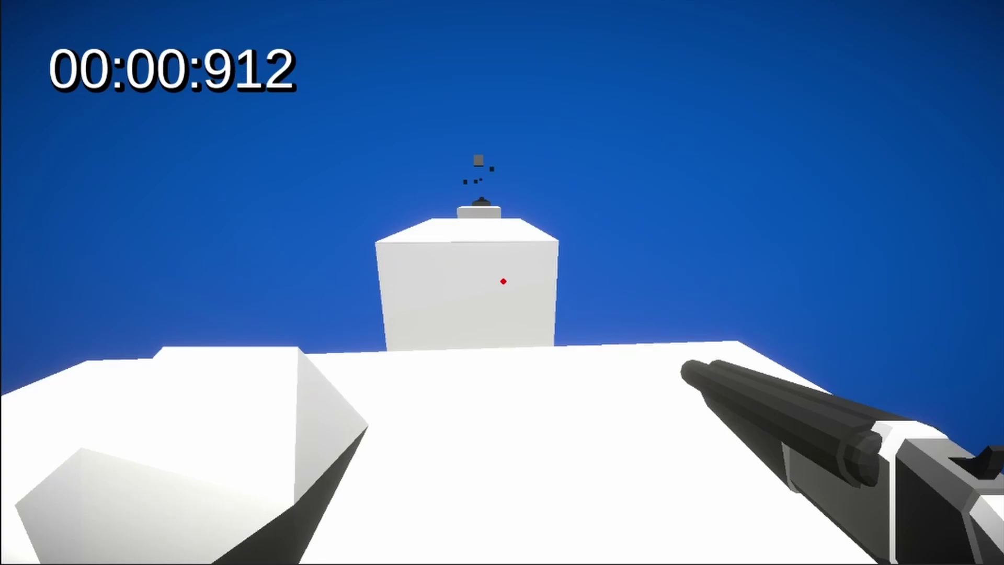
- Test the stage in the Game view and restart it with Try Again from the death screen
key(w)
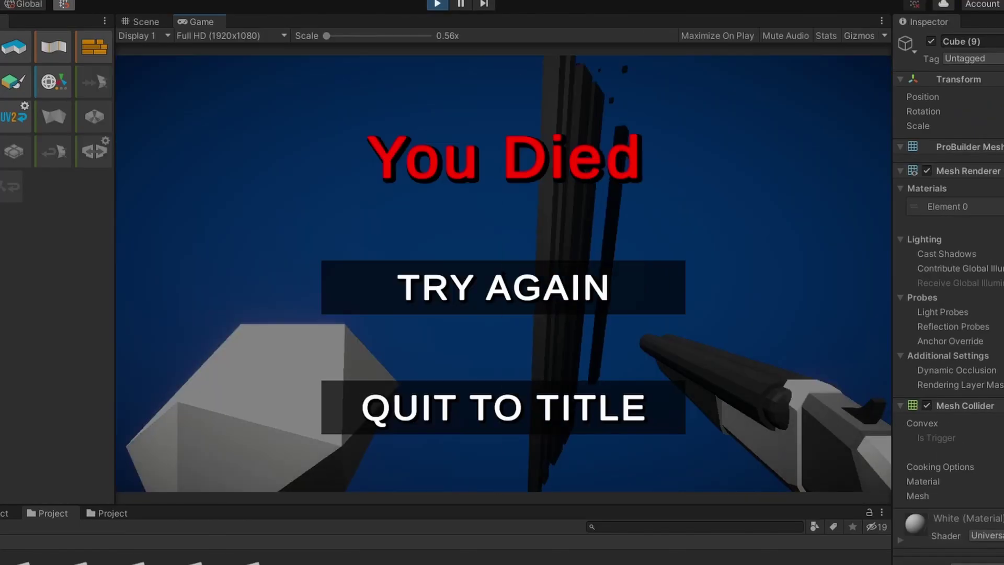
click(504, 274)
click(503, 273)
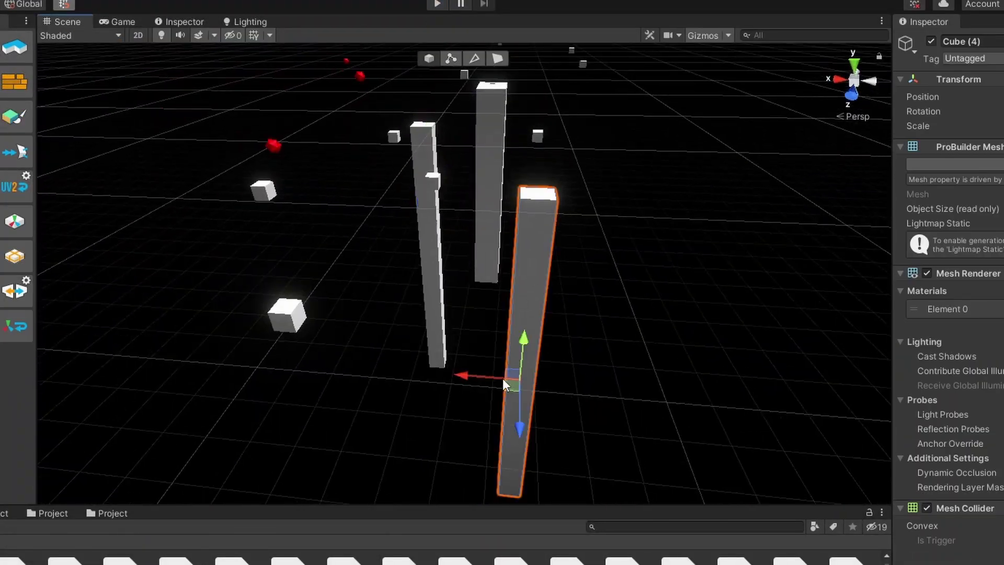
right_drag(504, 385, 494, 395)
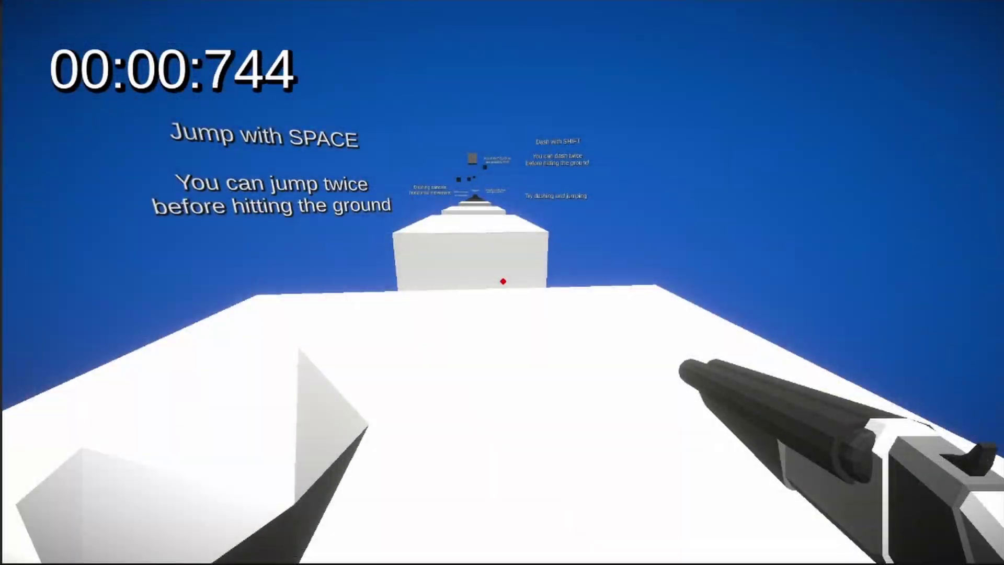
key(w)
key(space)
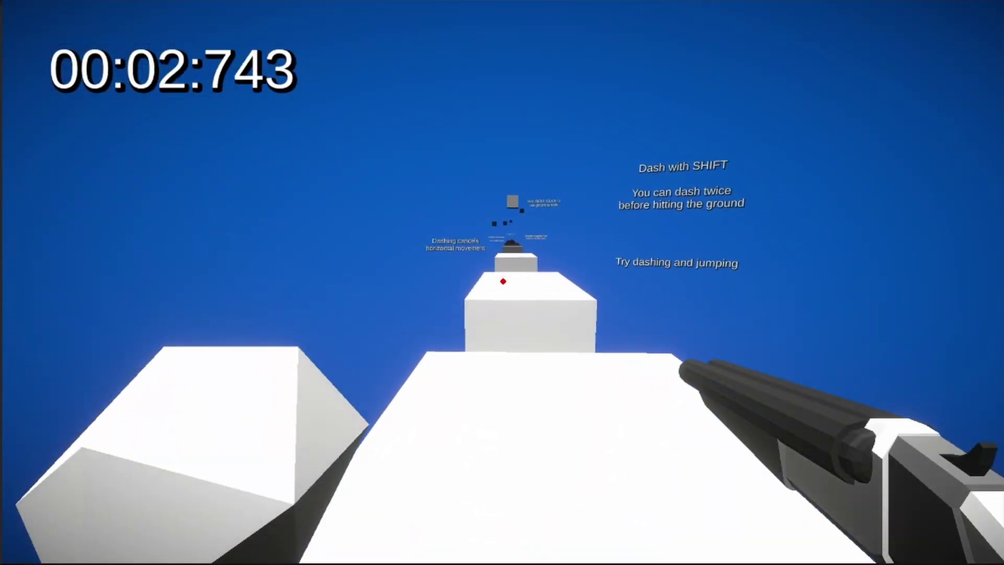
key(w)
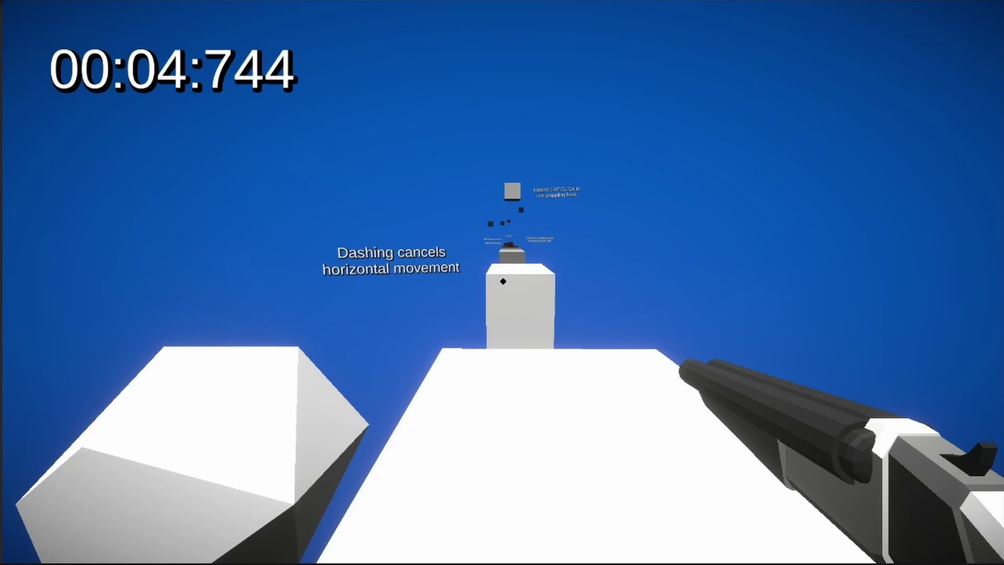
key(w)
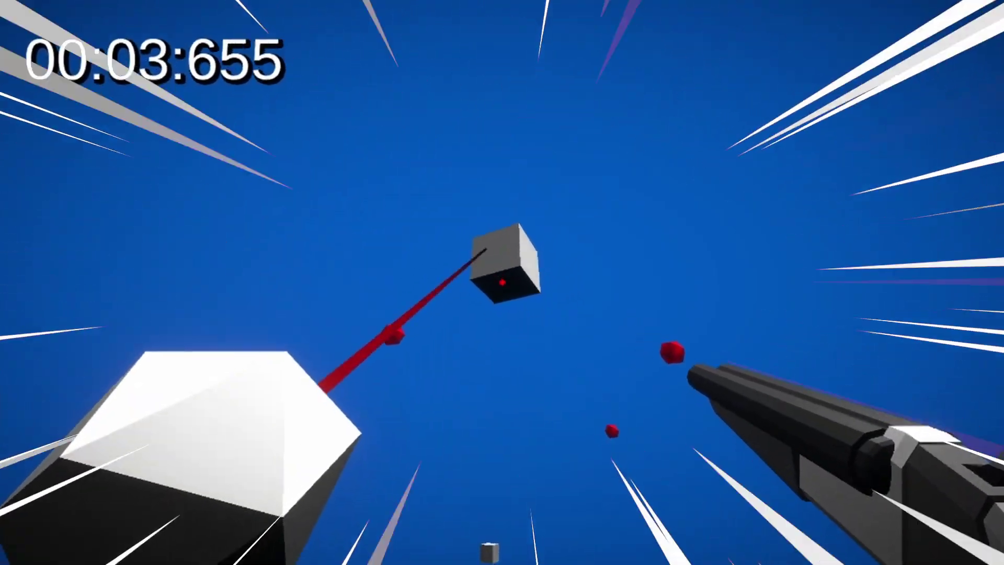
click(501, 284)
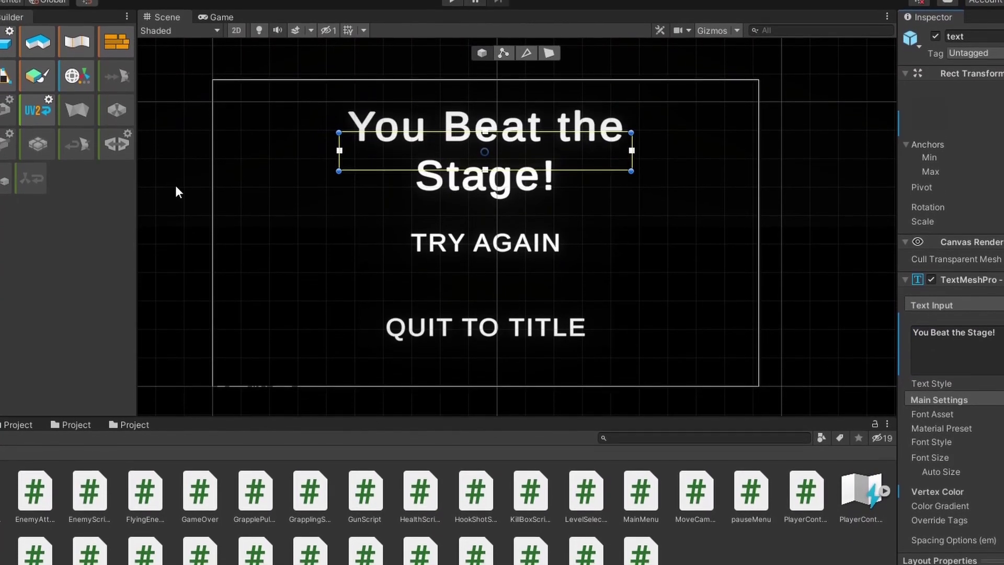
- Edit the capitalisation of the win screen's title text to read "You beat the stage!"
key(Left)
key(Left)
key(Left)
key(Left)
key(BackSpace)
text(b)
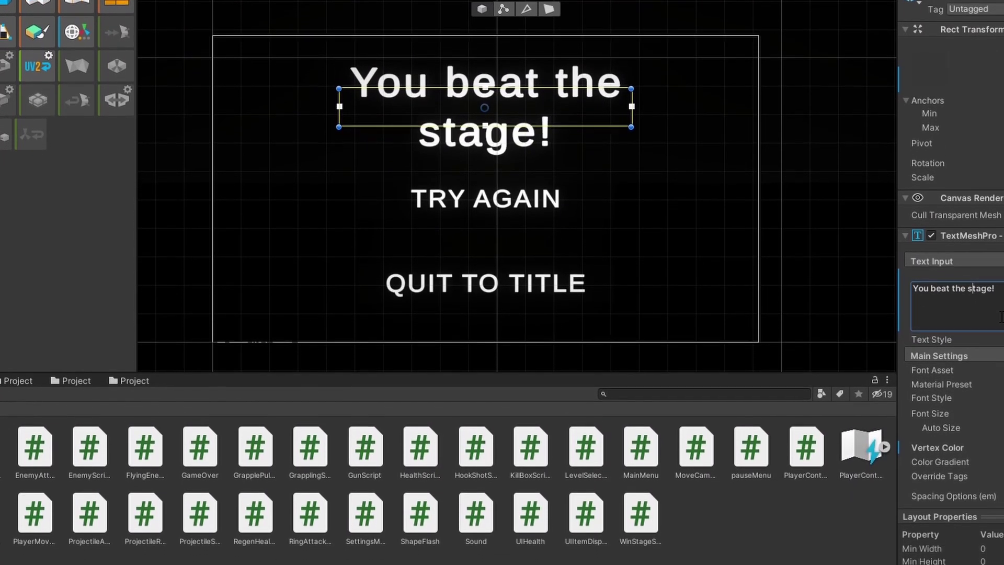
key(Right)
key(Right)
key(Right)
key(Right)
key(Delete)
text(T)
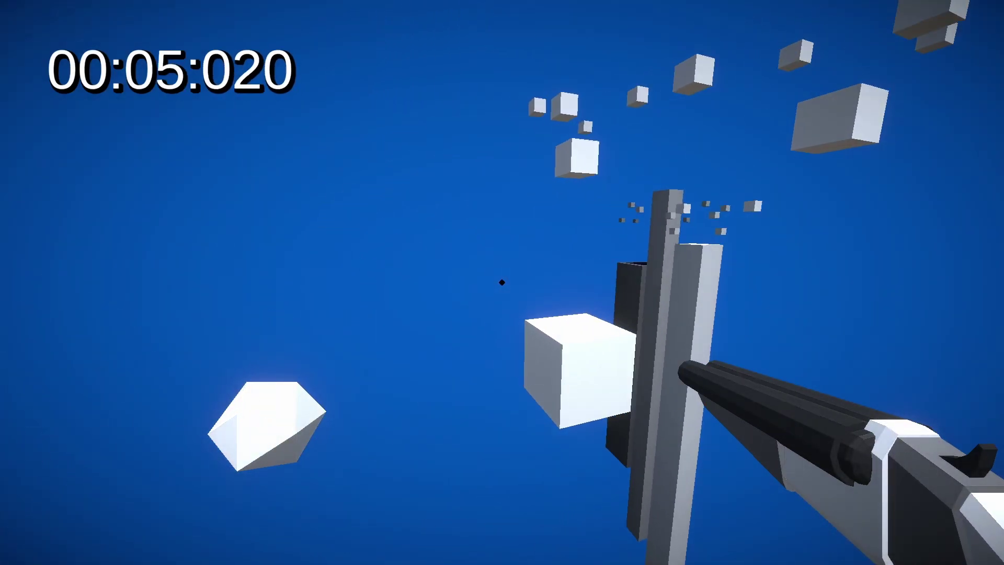
right_click(502, 282)
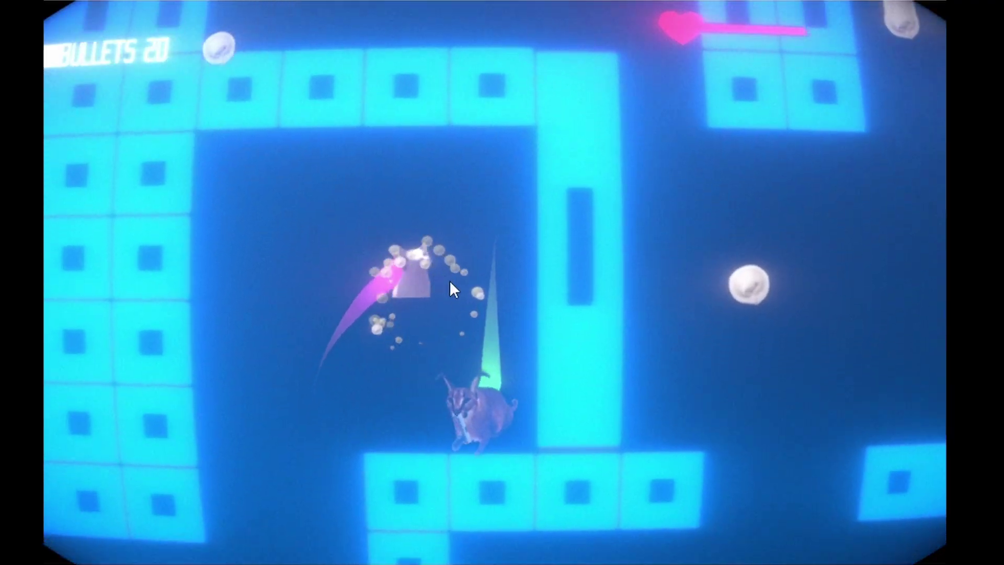
click(554, 266)
click(574, 186)
click(539, 198)
click(526, 246)
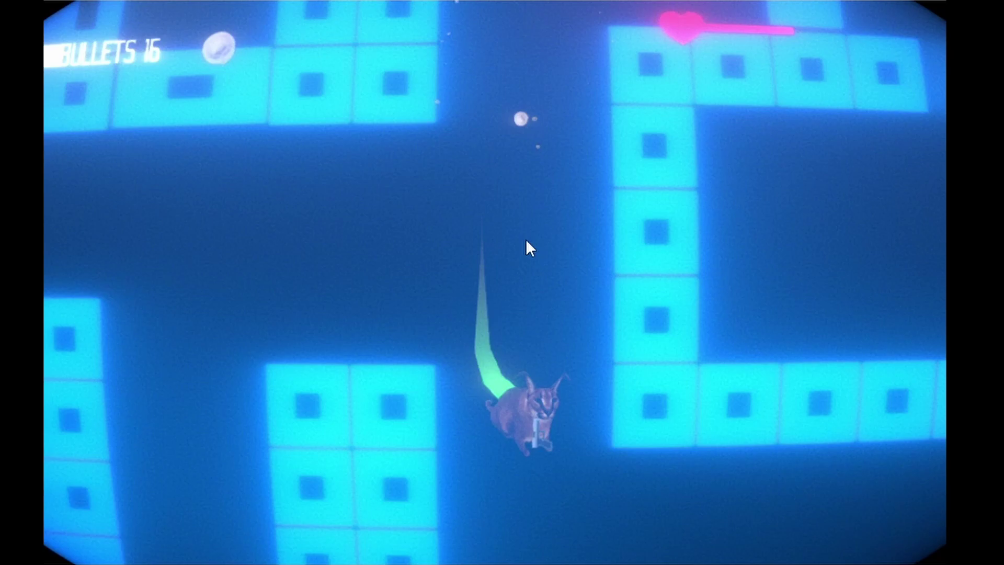
click(652, 372)
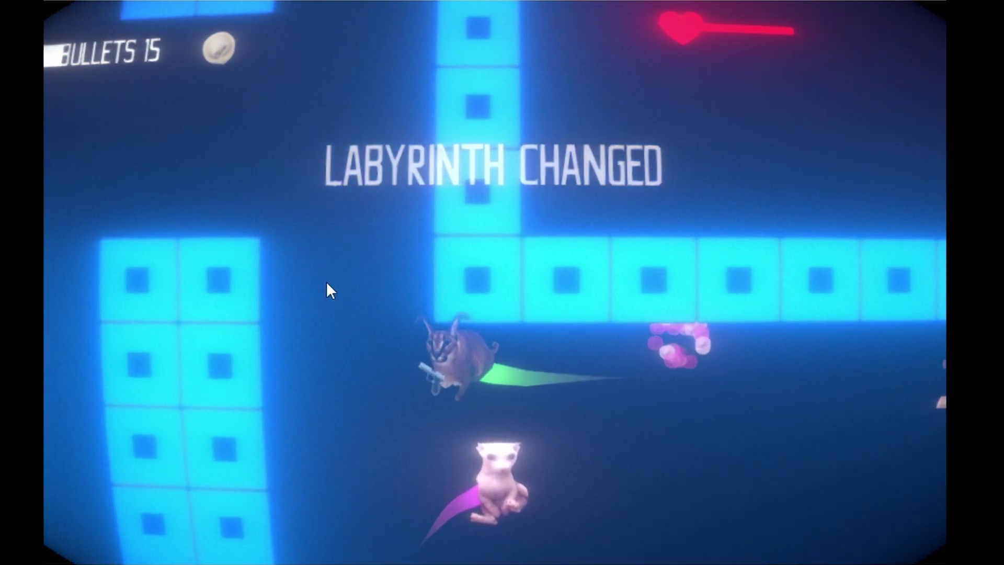
click(560, 479)
click(455, 158)
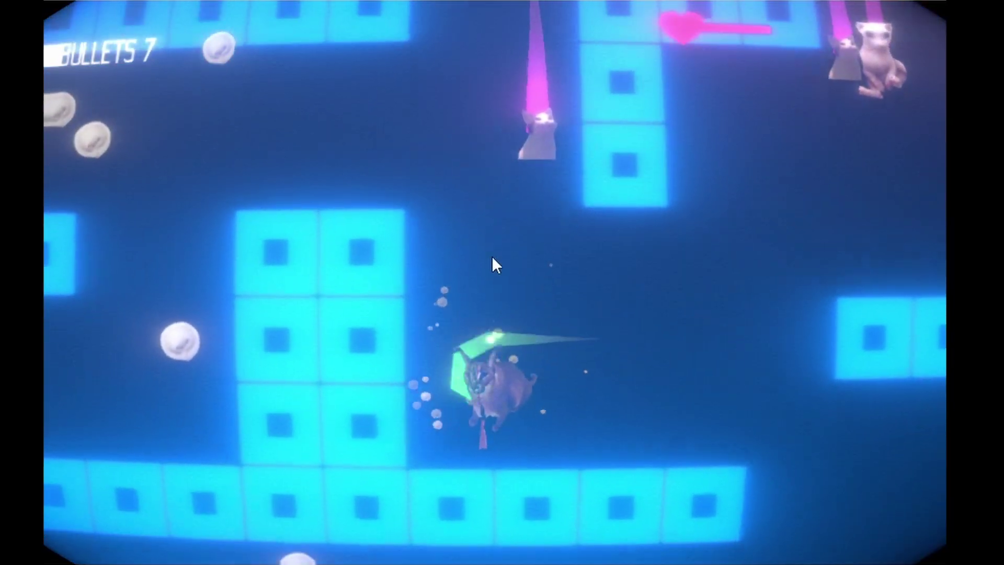
click(383, 234)
click(498, 178)
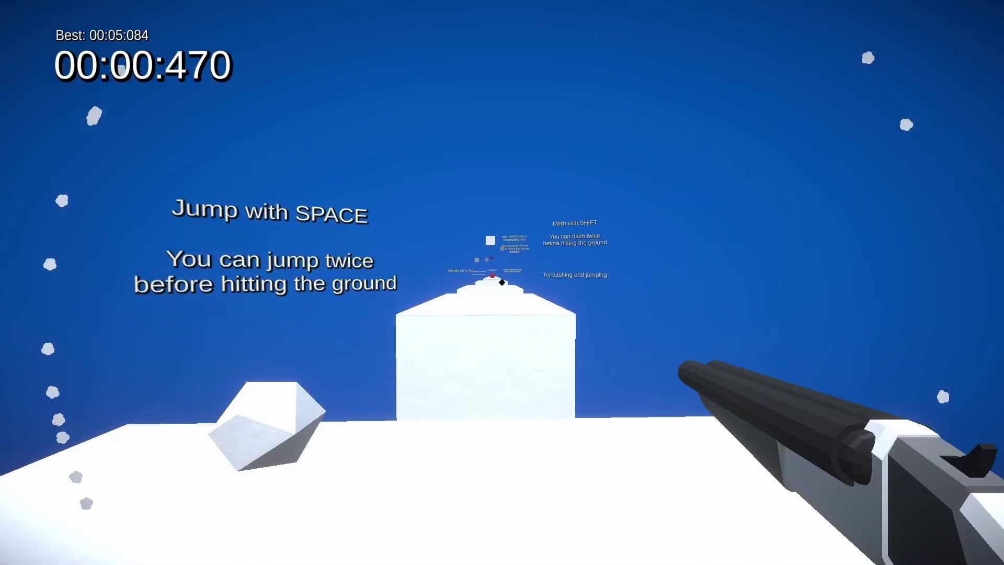
right_click(502, 283)
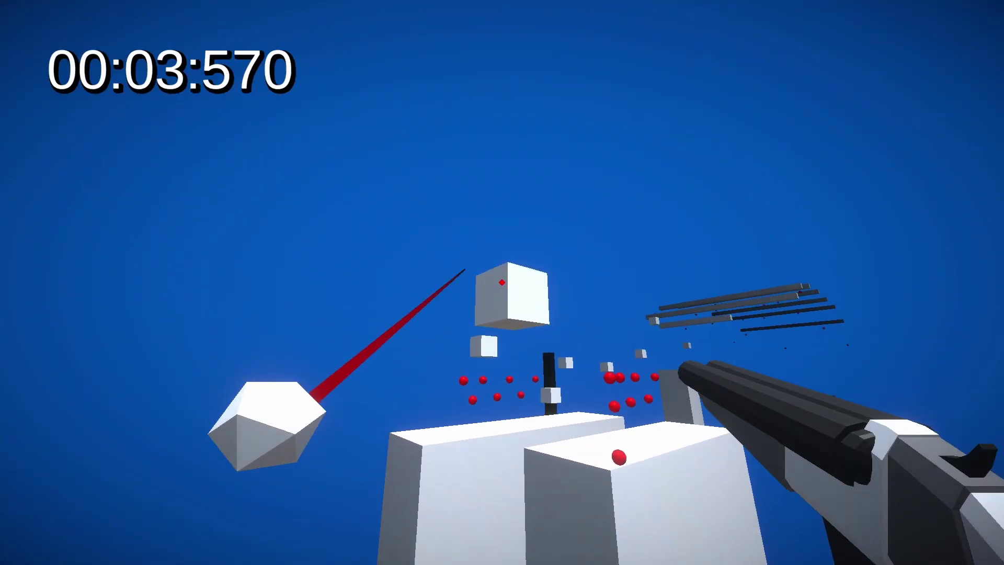
click(502, 282)
right_click(503, 283)
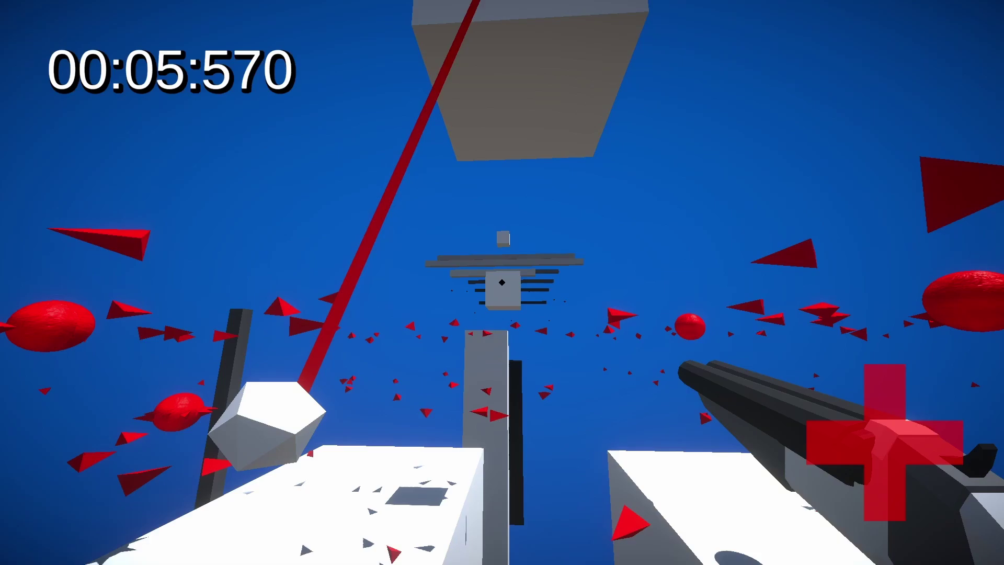